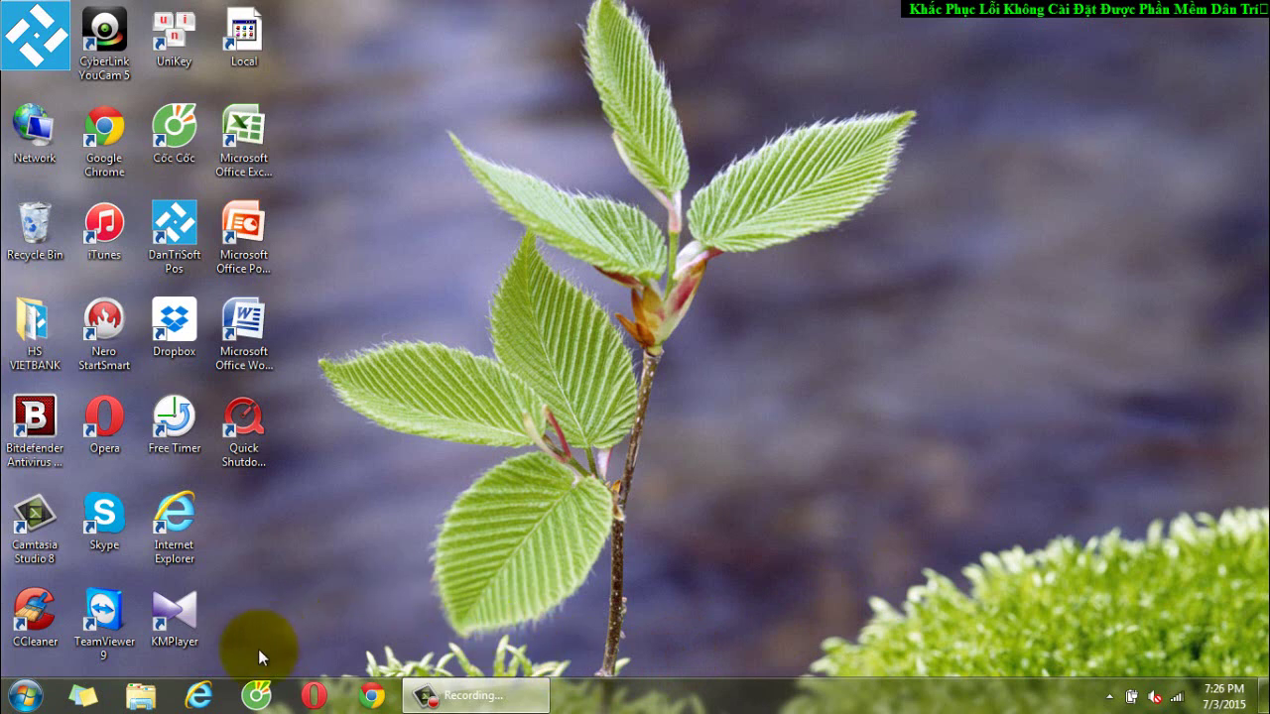
Open Change User Account Control settings via Start, Control Panel and User Accounts
left_click(25, 694)
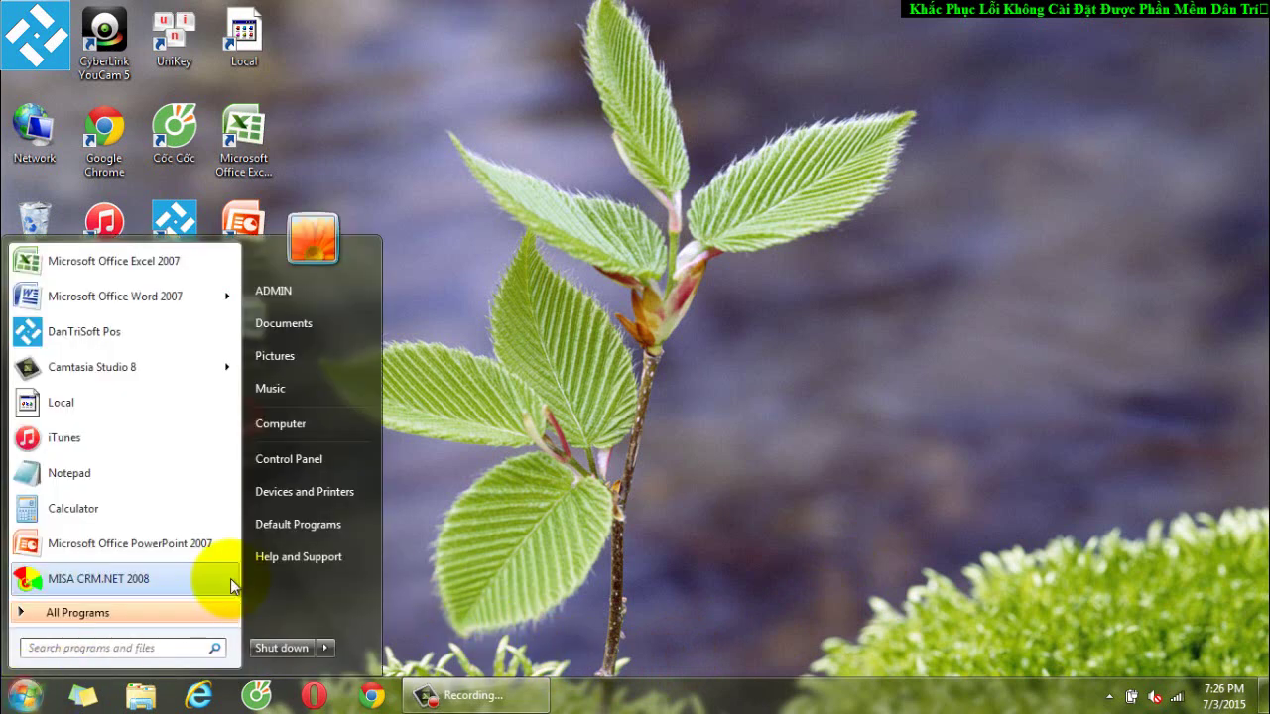
left_click(300, 462)
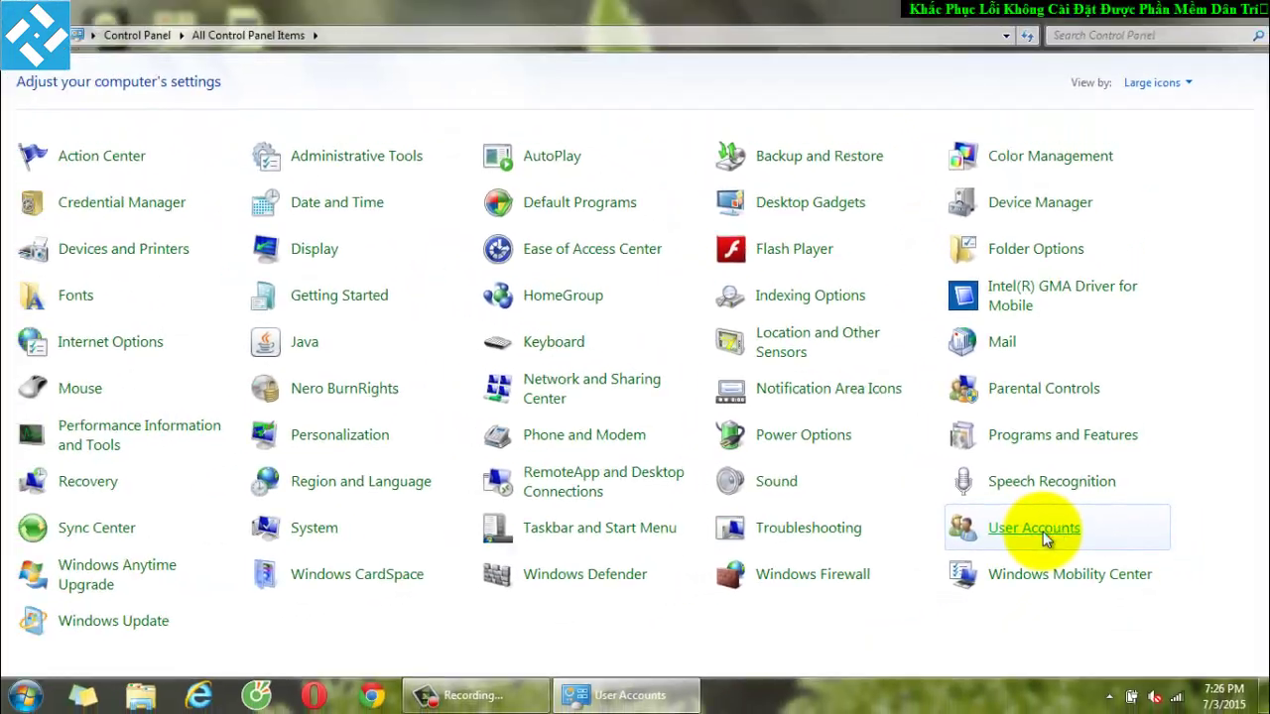
left_click(1002, 550)
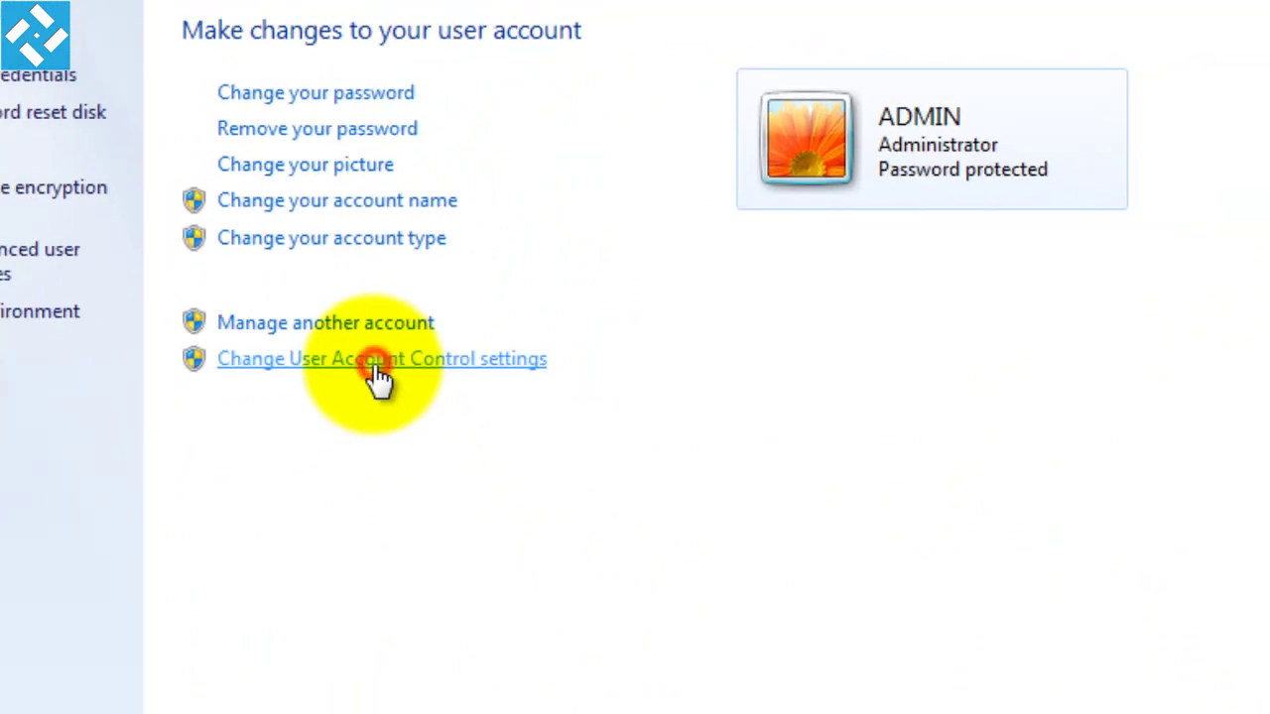
left_click(406, 414)
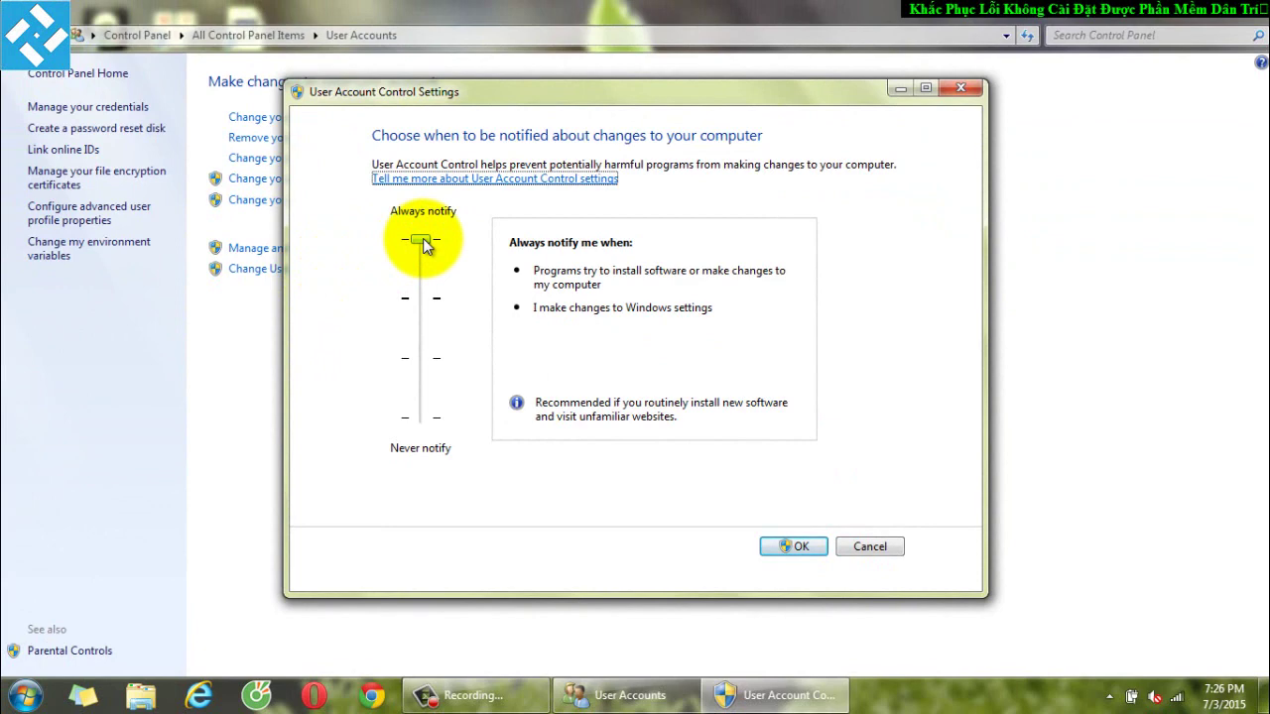
Set the User Account Control slider to Default and confirm with OK
left_click_drag(424, 245, 421, 417)
left_click(813, 551)
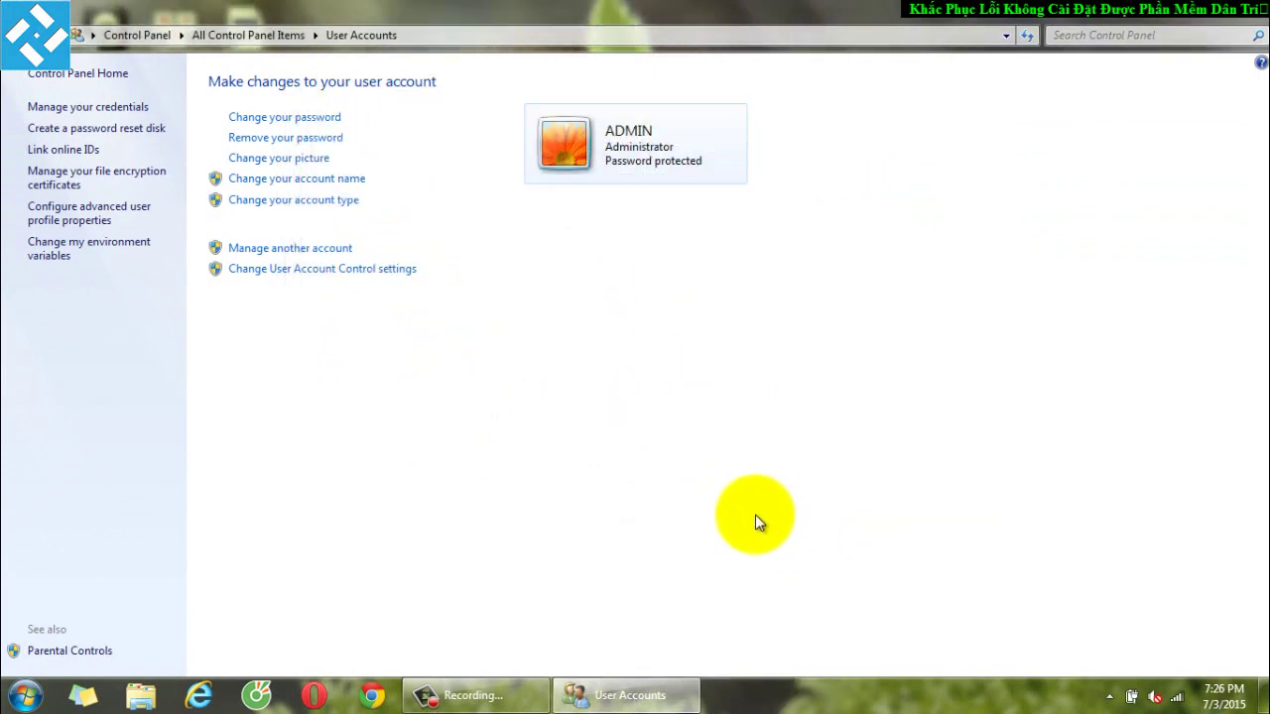
left_click(385, 274)
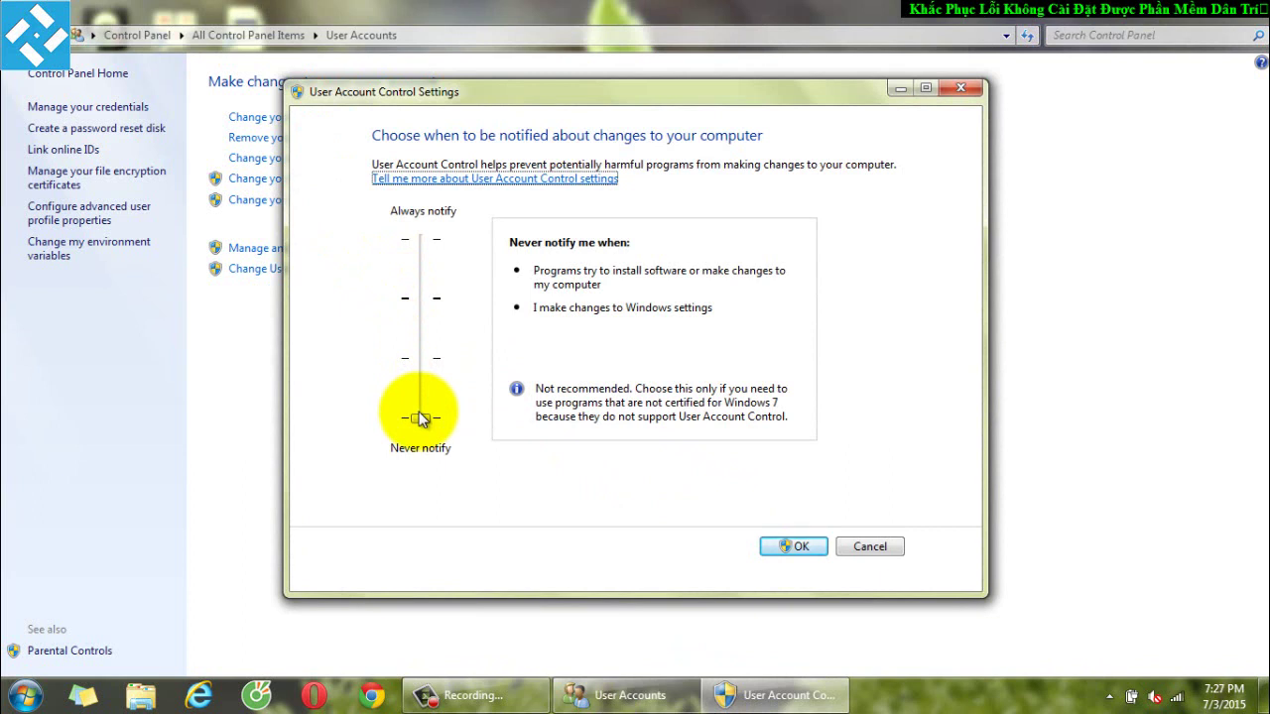
left_click_drag(419, 417, 424, 332)
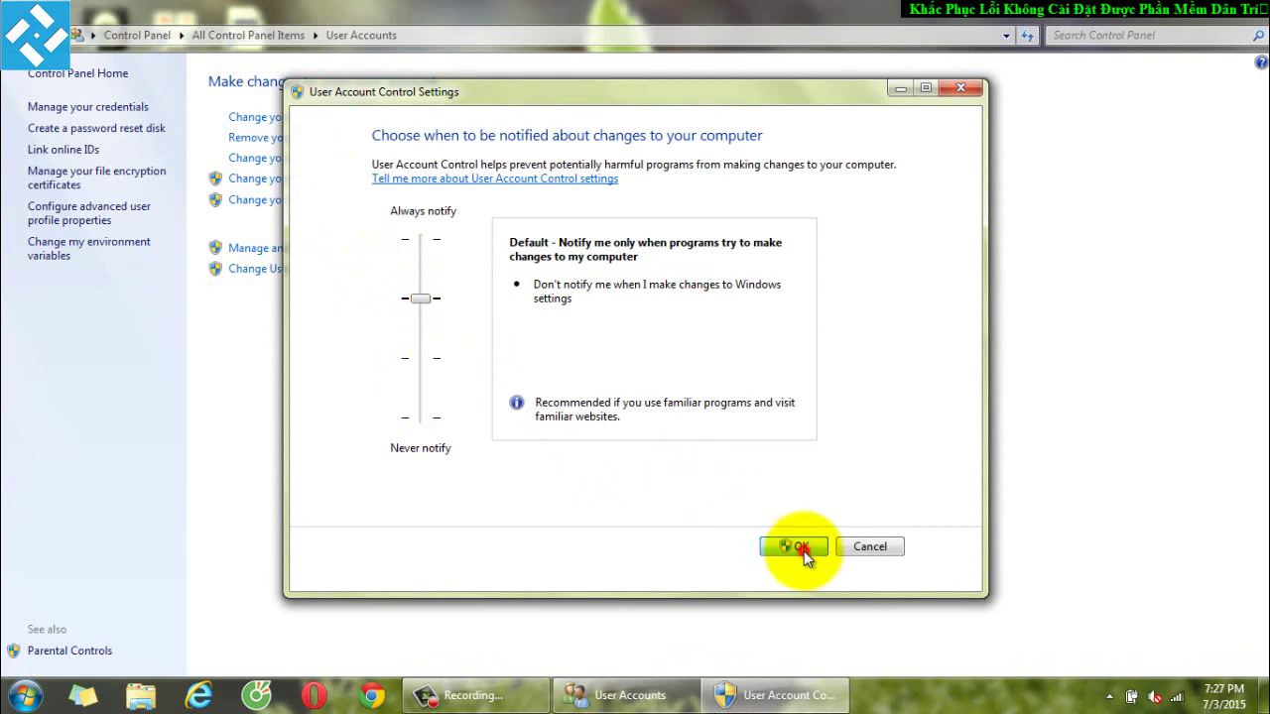
left_click(803, 550)
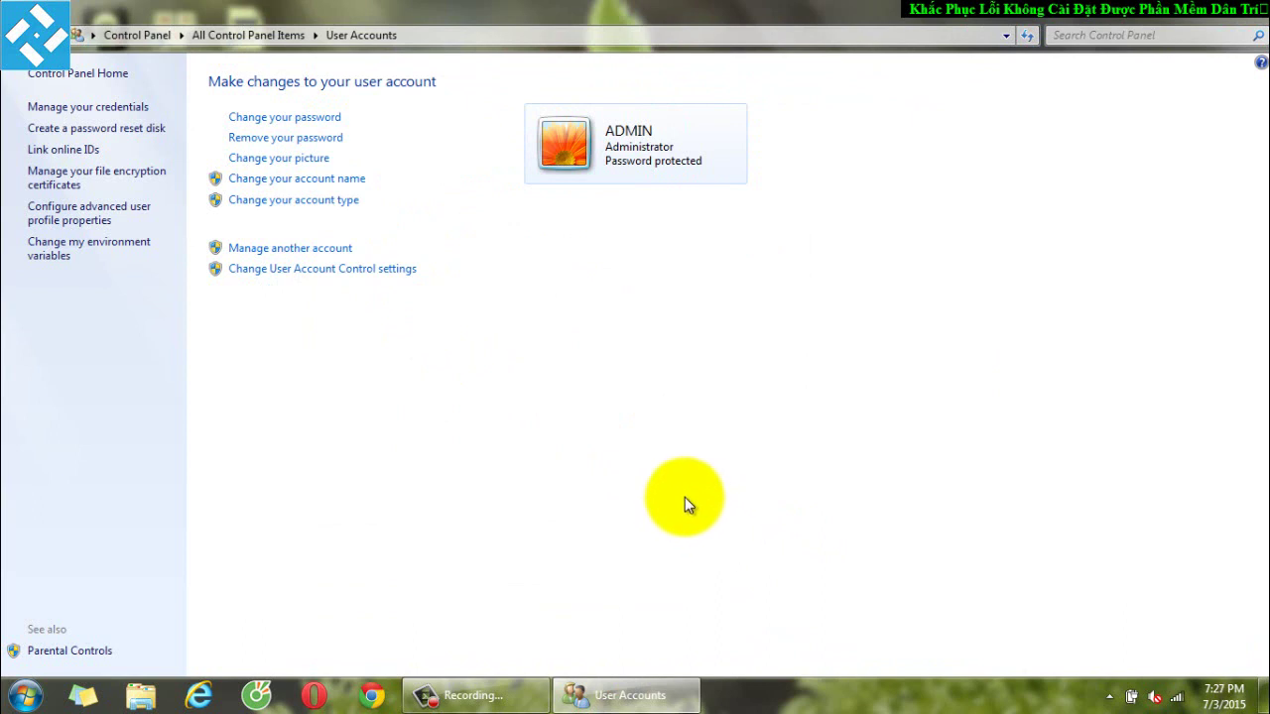
Lower User Account Control to Never notify, apply it, and close User Accounts
left_click(407, 280)
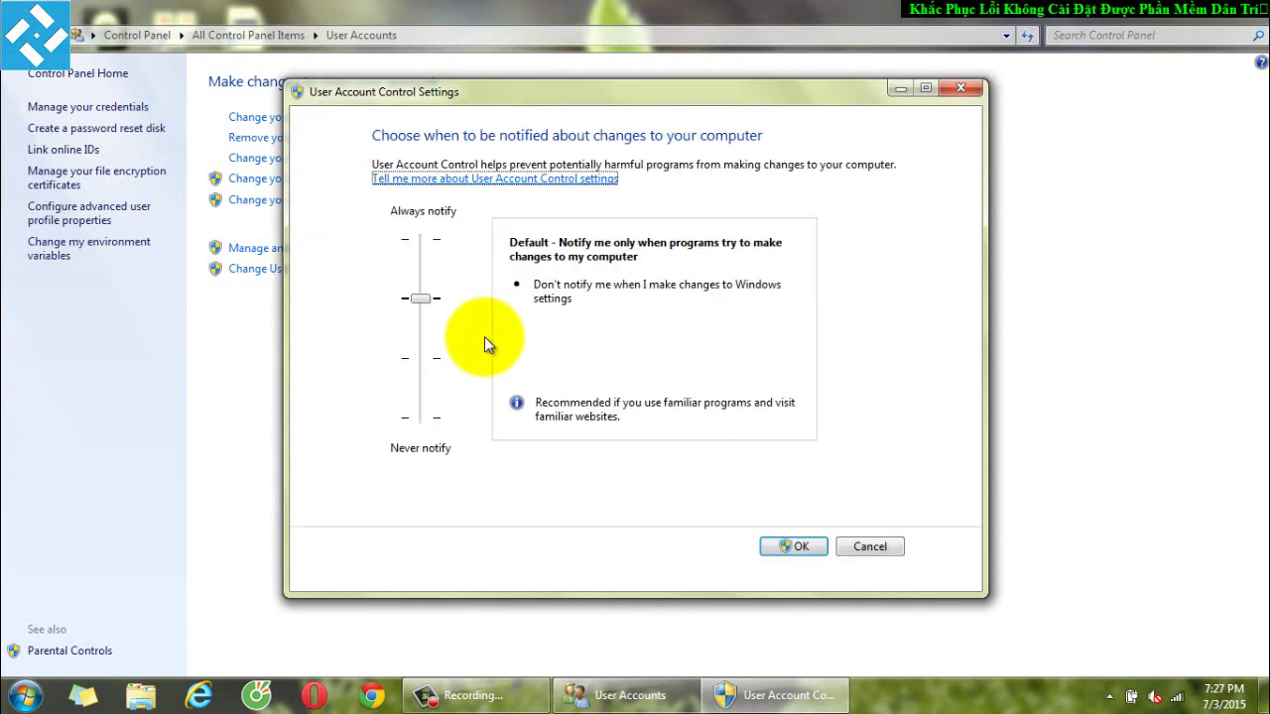
left_click_drag(432, 307, 439, 408)
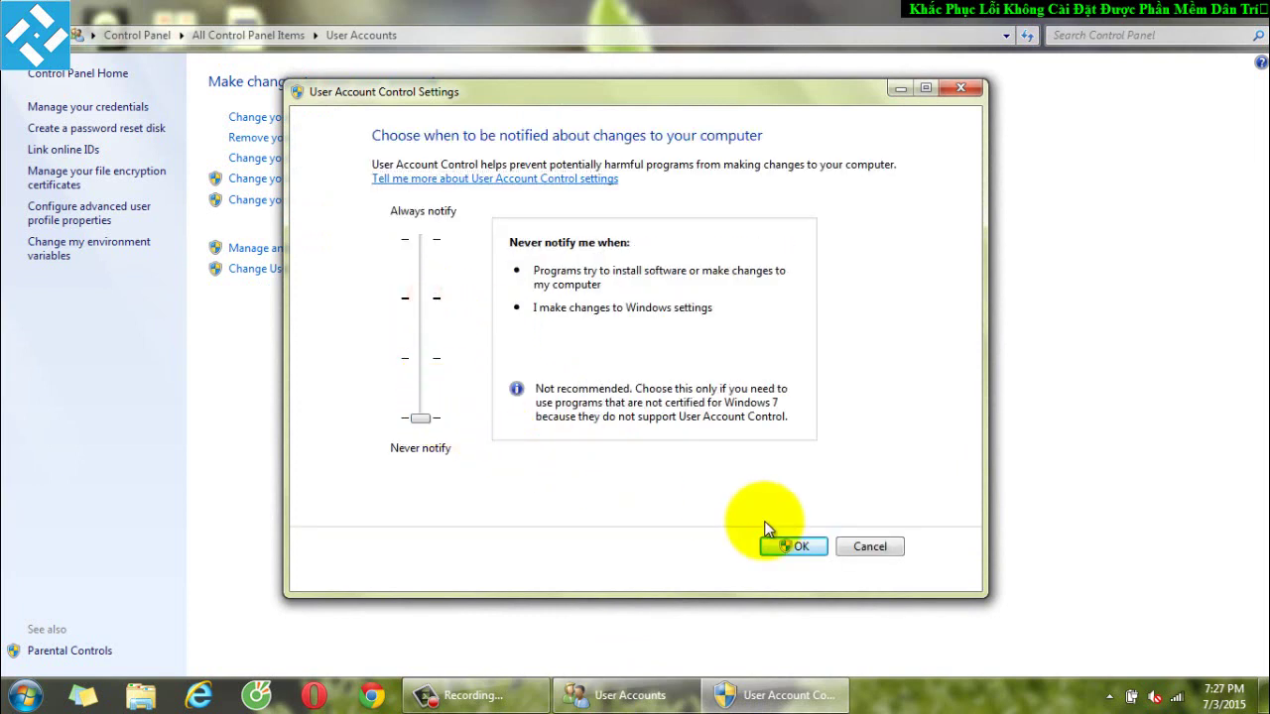
left_click(790, 547)
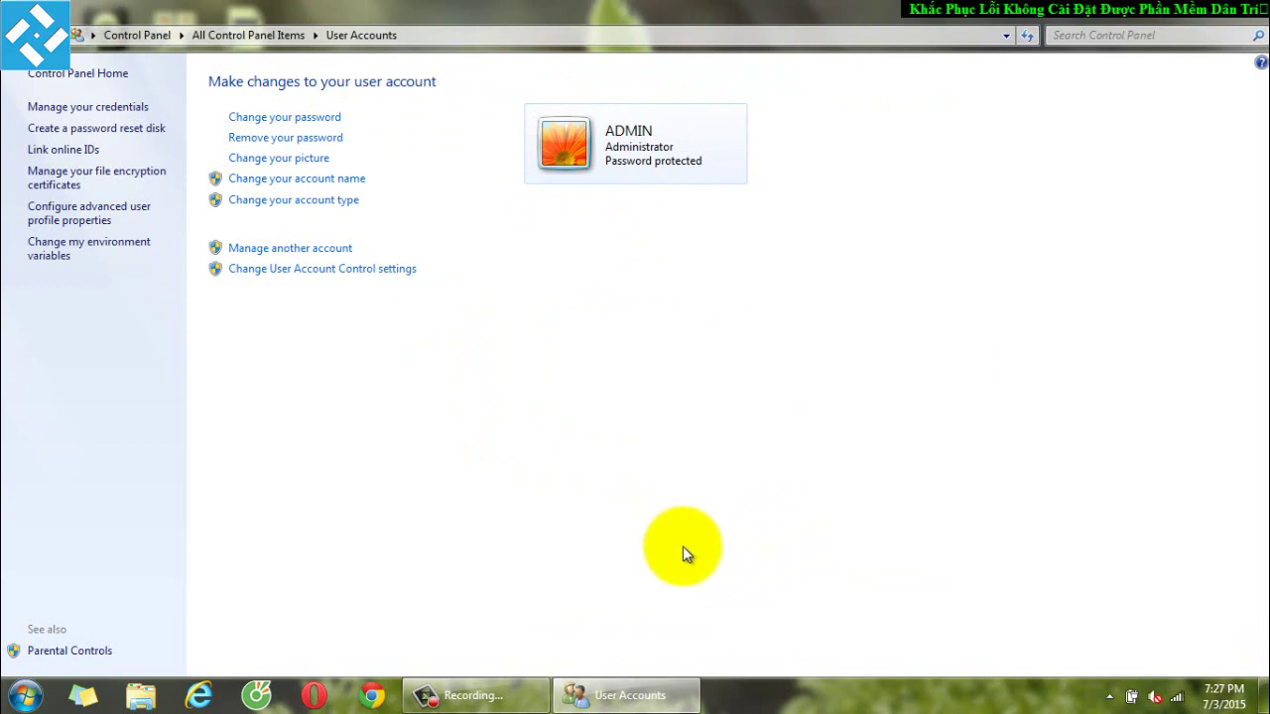
left_click(1245, 10)
Choose Restart from the Start menu's Shut down options
left_click(25, 697)
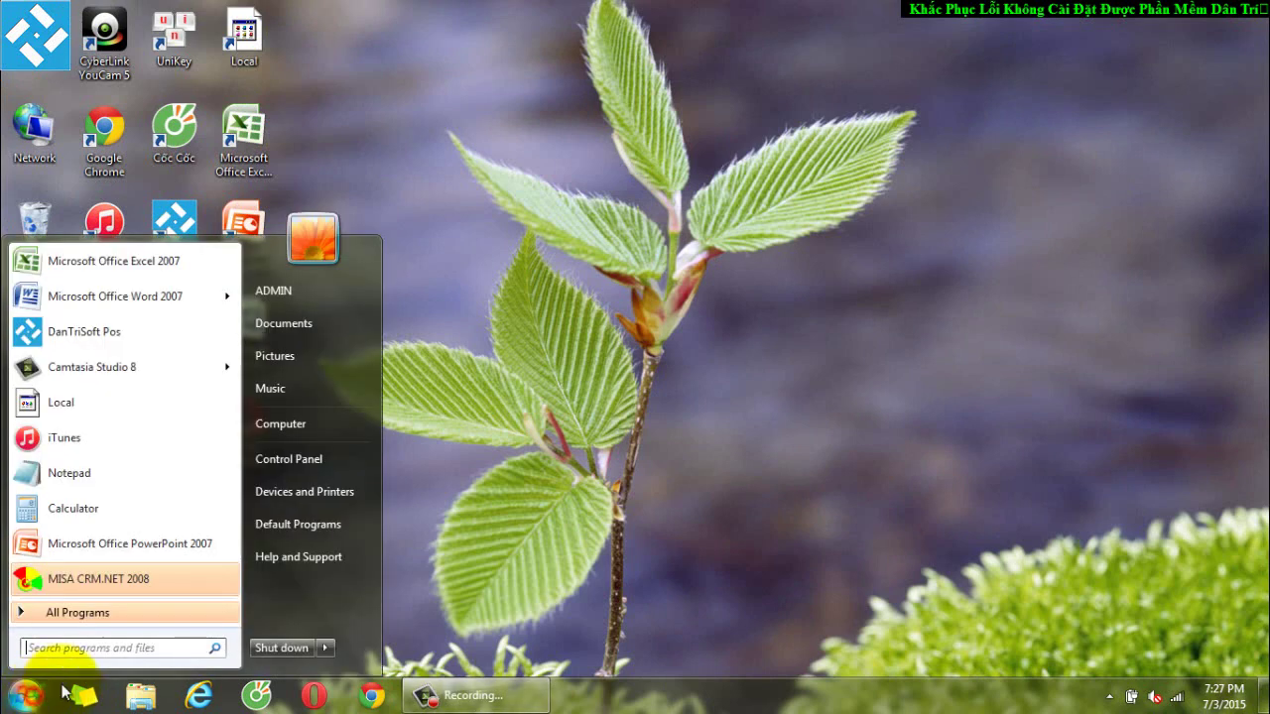
left_click(330, 646)
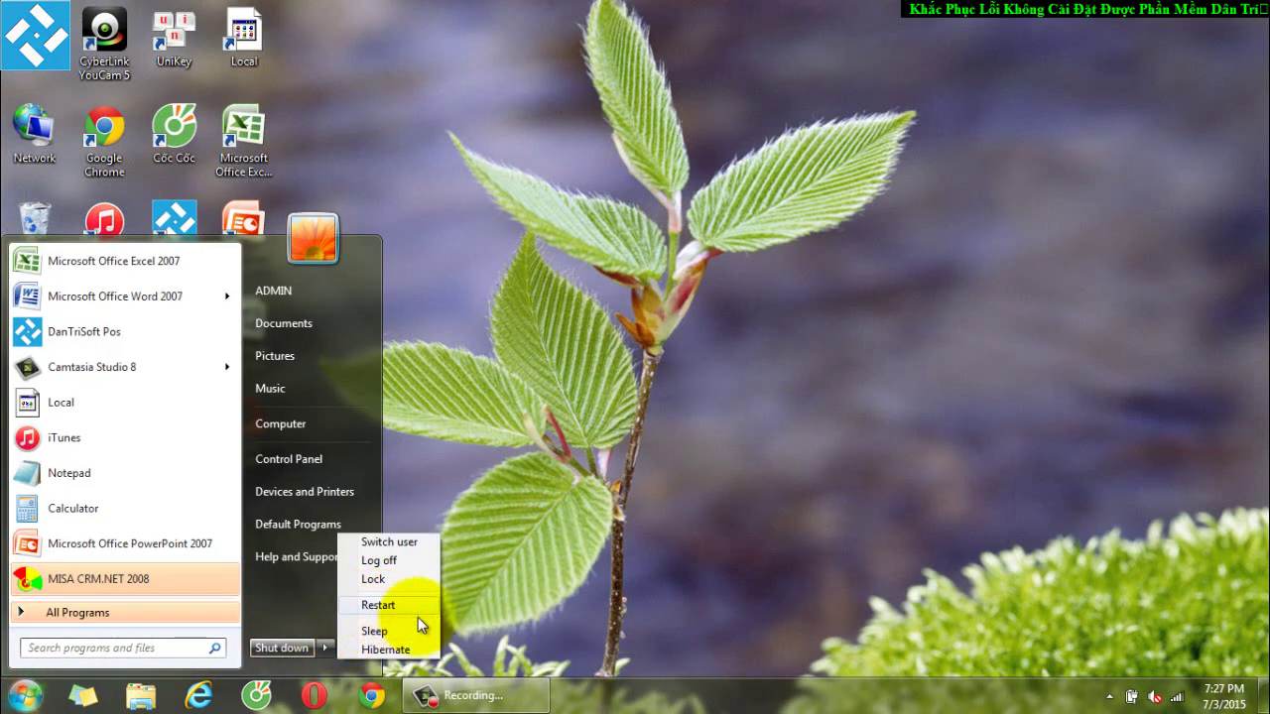
left_click(722, 520)
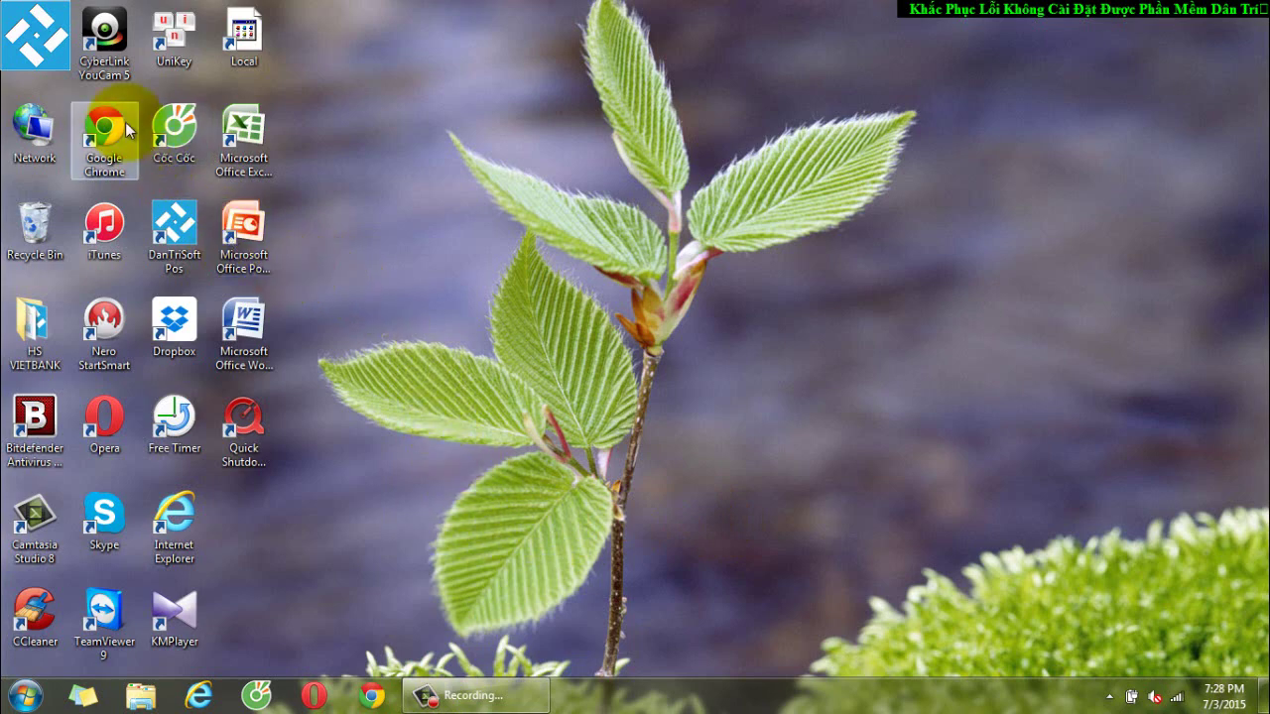
Browse from Computer through DATA (D:) and DanTriSoft into the Pos folder
double_click(35, 35)
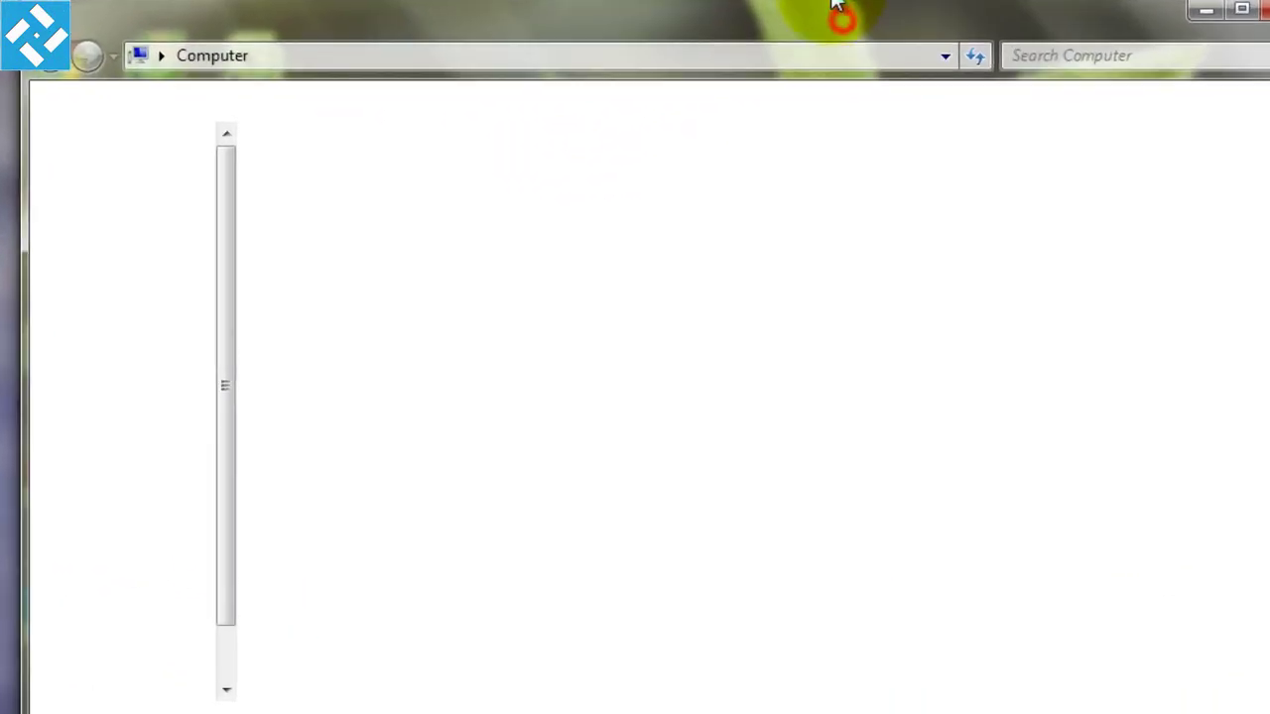
left_click(748, 164)
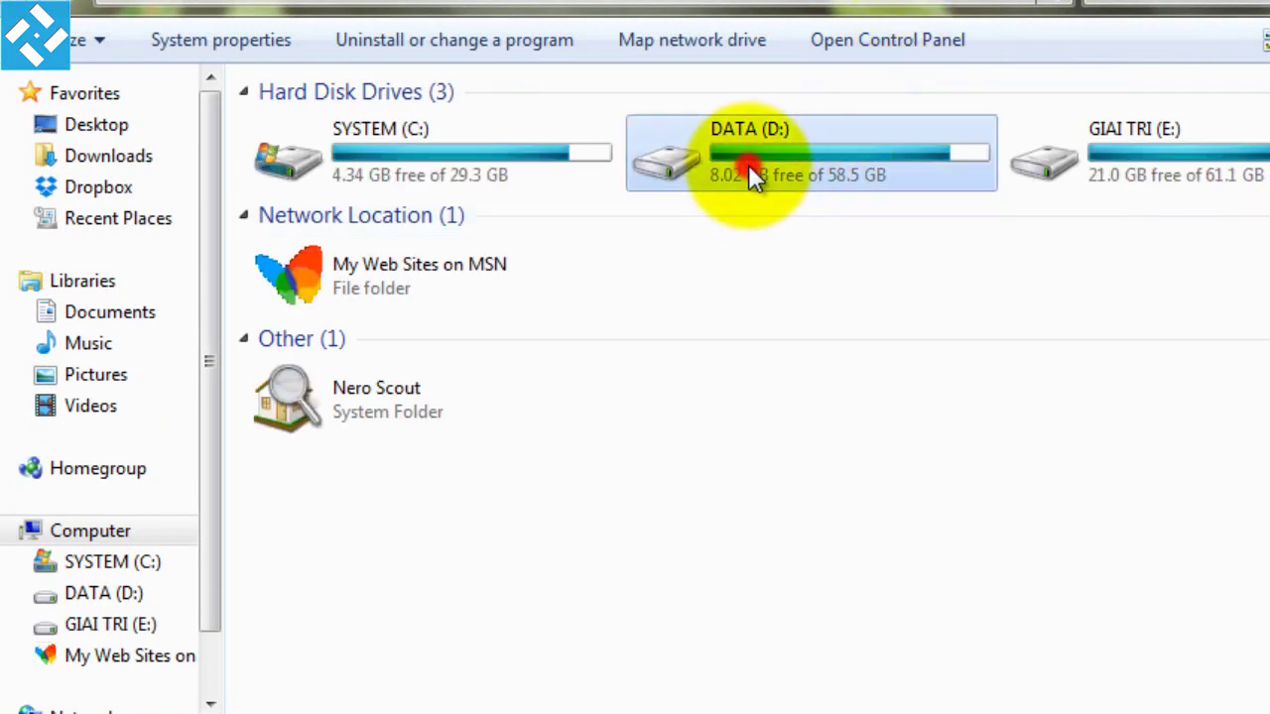
double_click(747, 164)
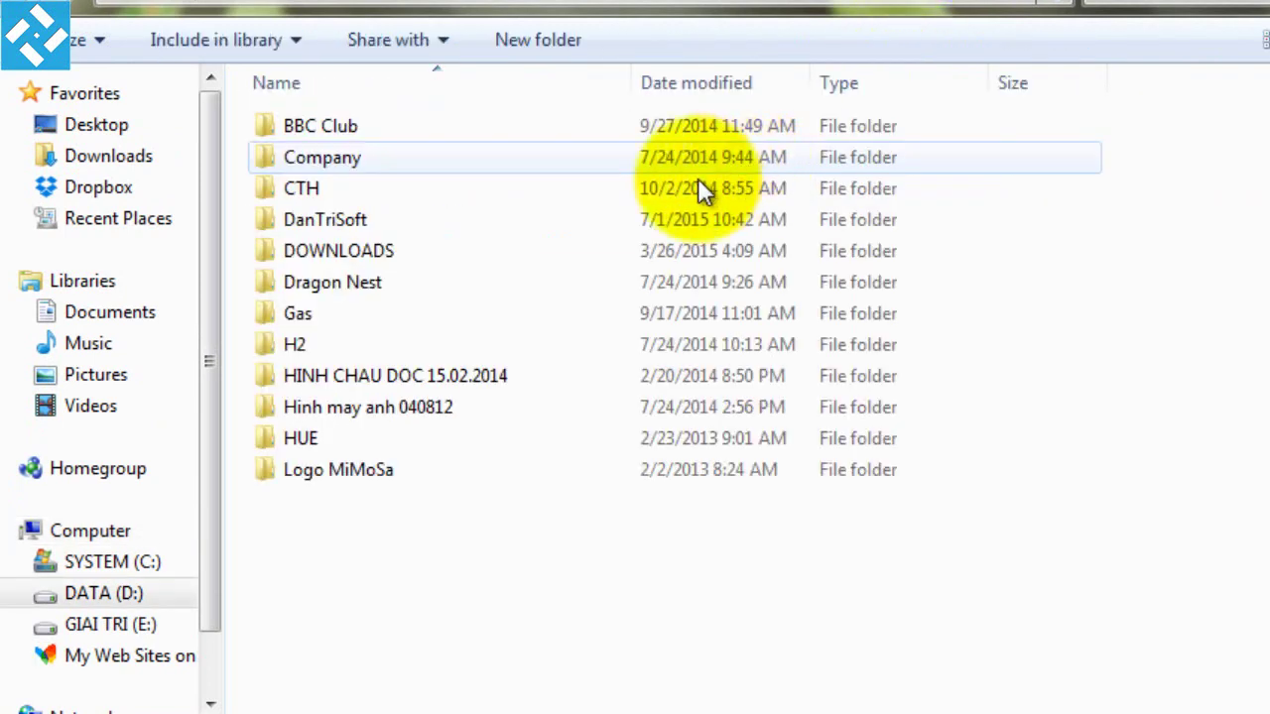
double_click(420, 224)
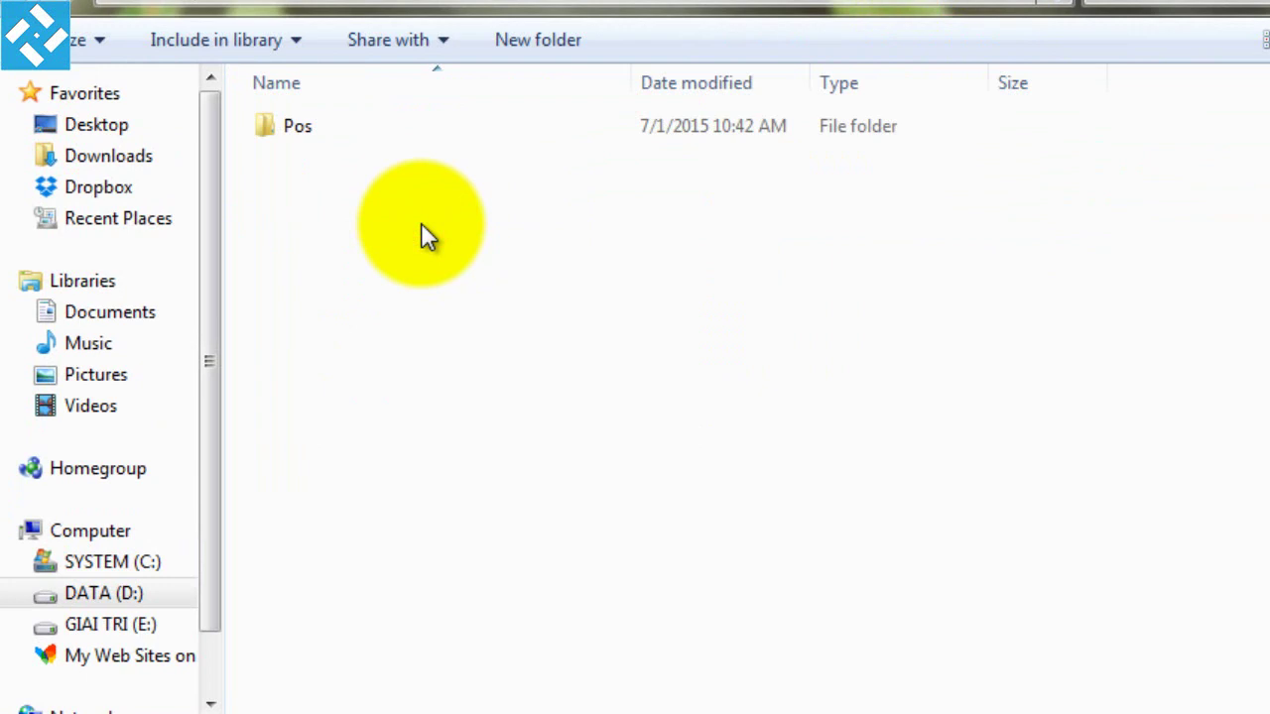
double_click(310, 133)
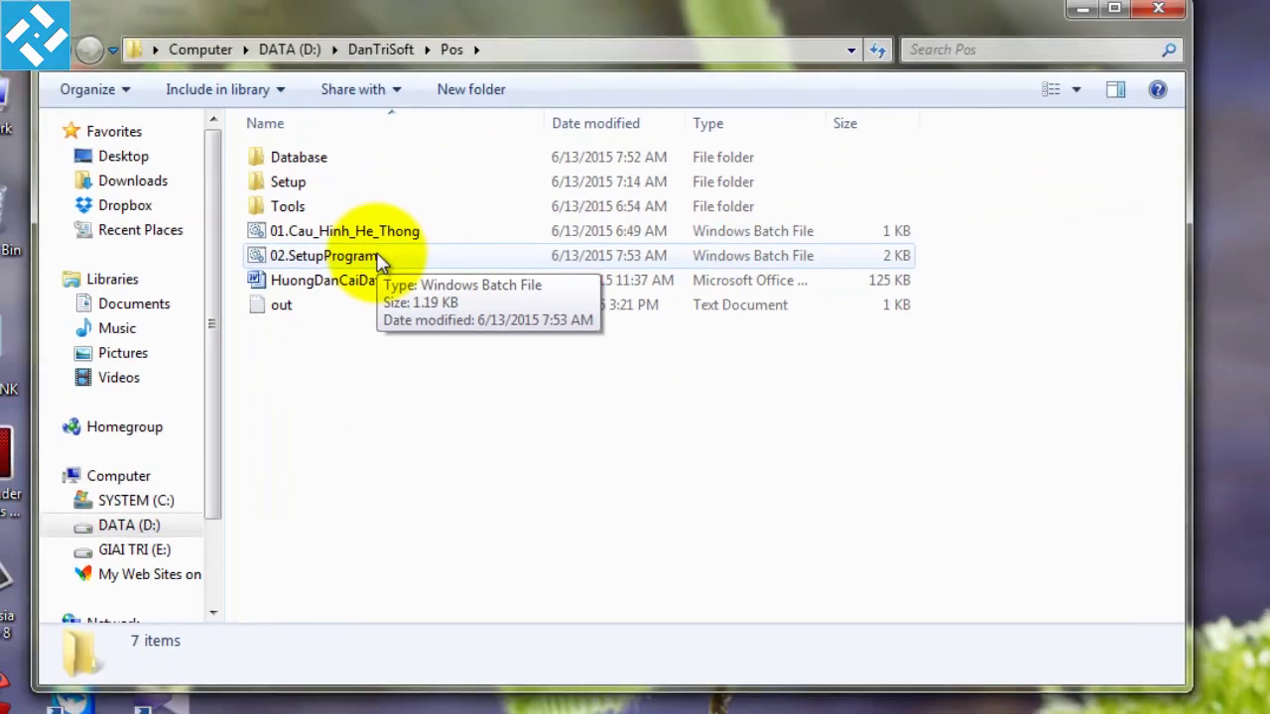
Launch 02.SetupProgram and choose Run program on the SQL Server 2005 compatibility warning
double_click(416, 250)
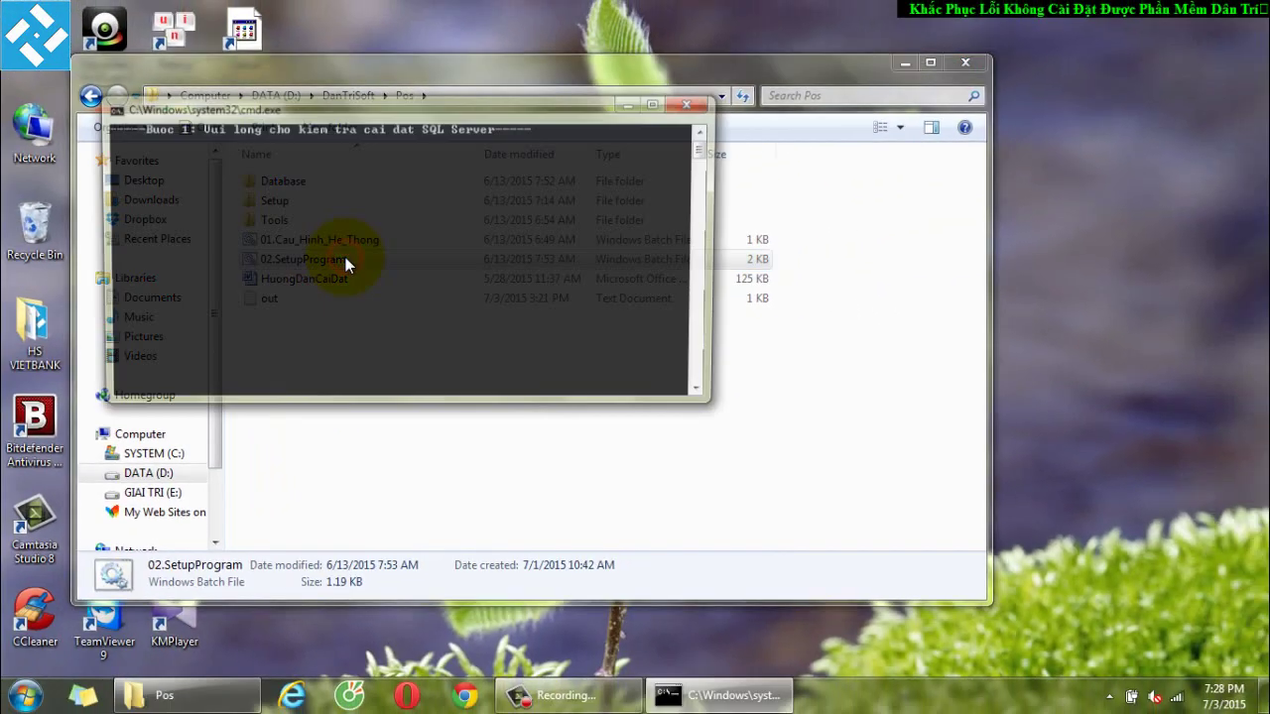
mouse_move(581, 689)
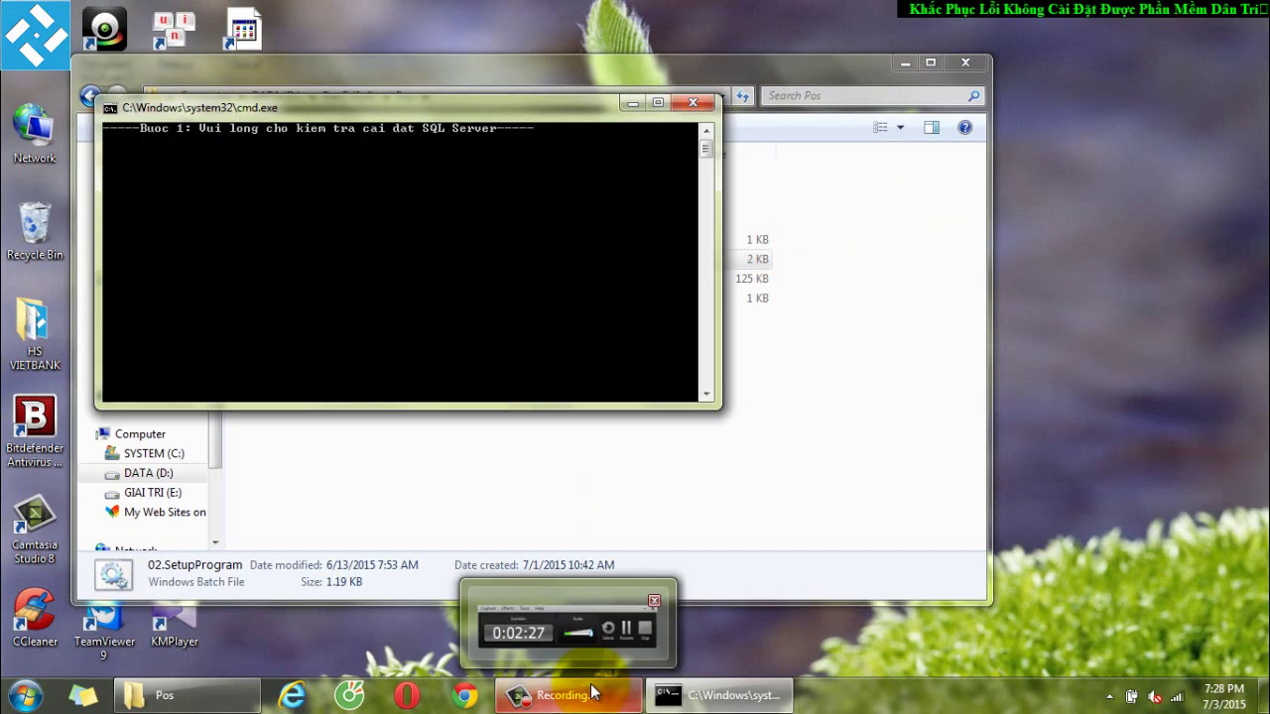
left_click(618, 624)
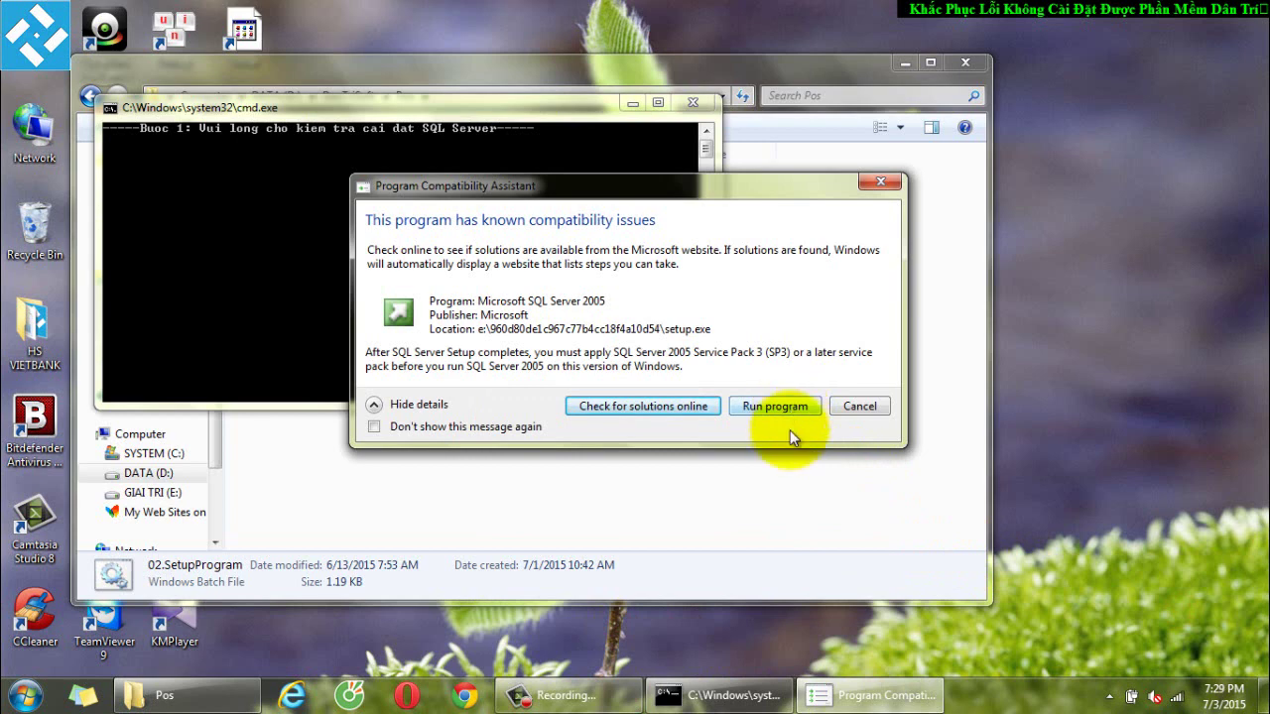
left_click(724, 694)
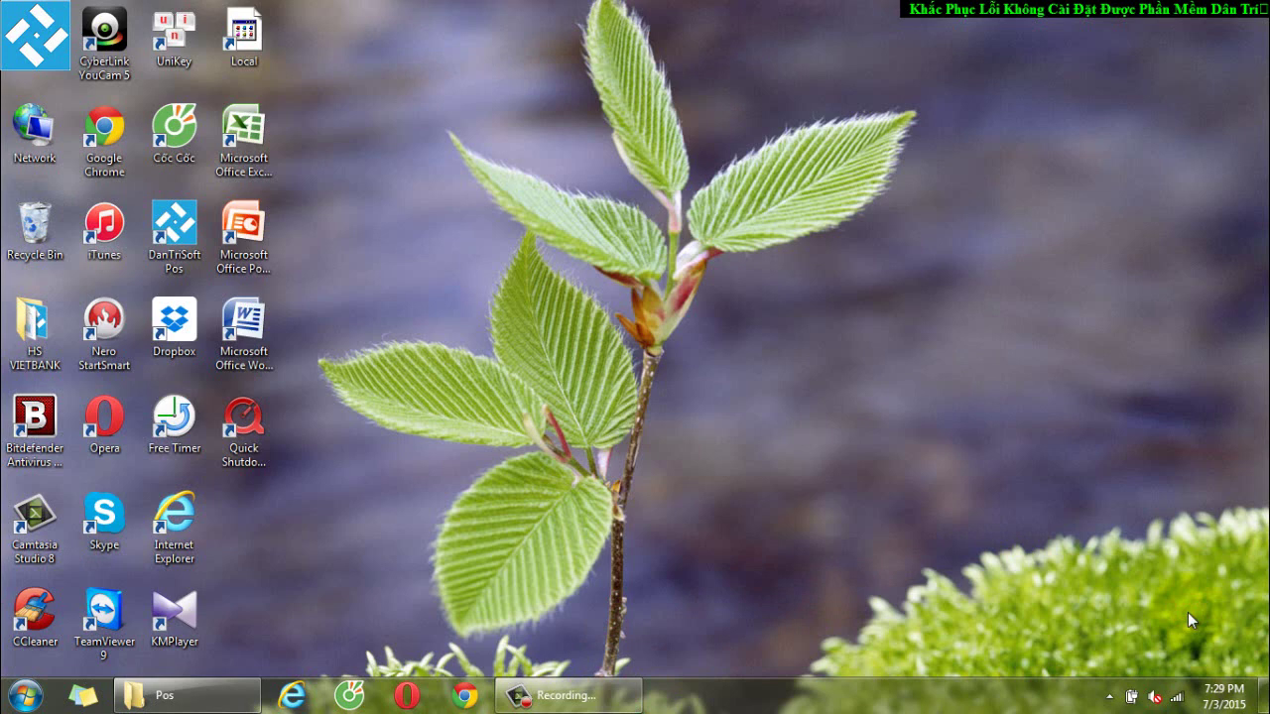
Start DanTriSoft Pos from its desktop shortcut
left_click(840, 400)
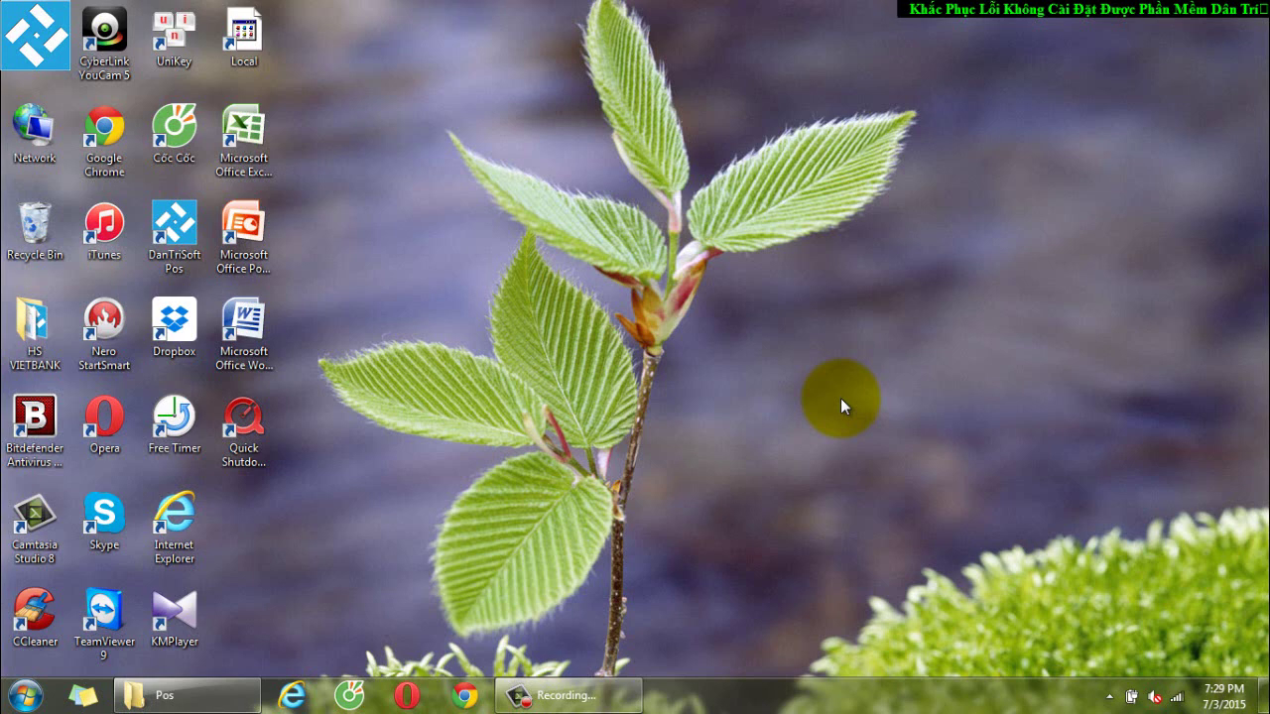
key("d")
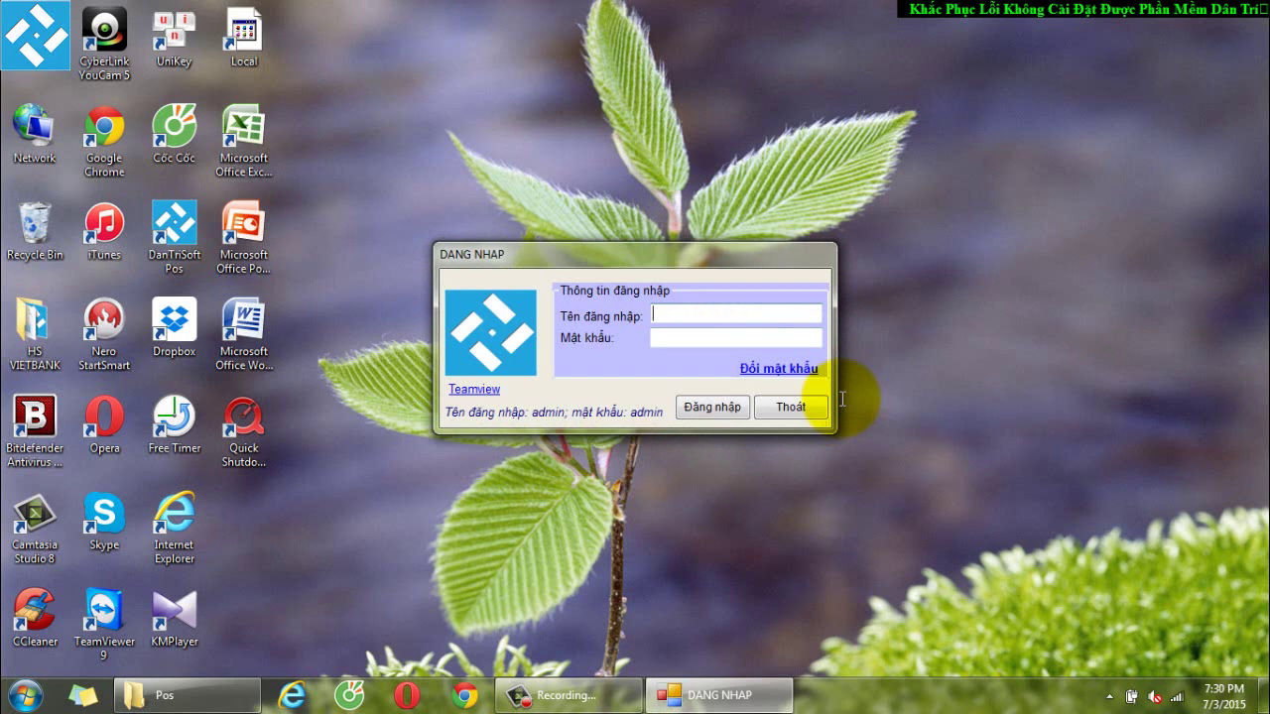
Log in to DanTriSoft Pos with username admin and the account password
type("admin")
key("Tab")
type("admin")
key("Return")
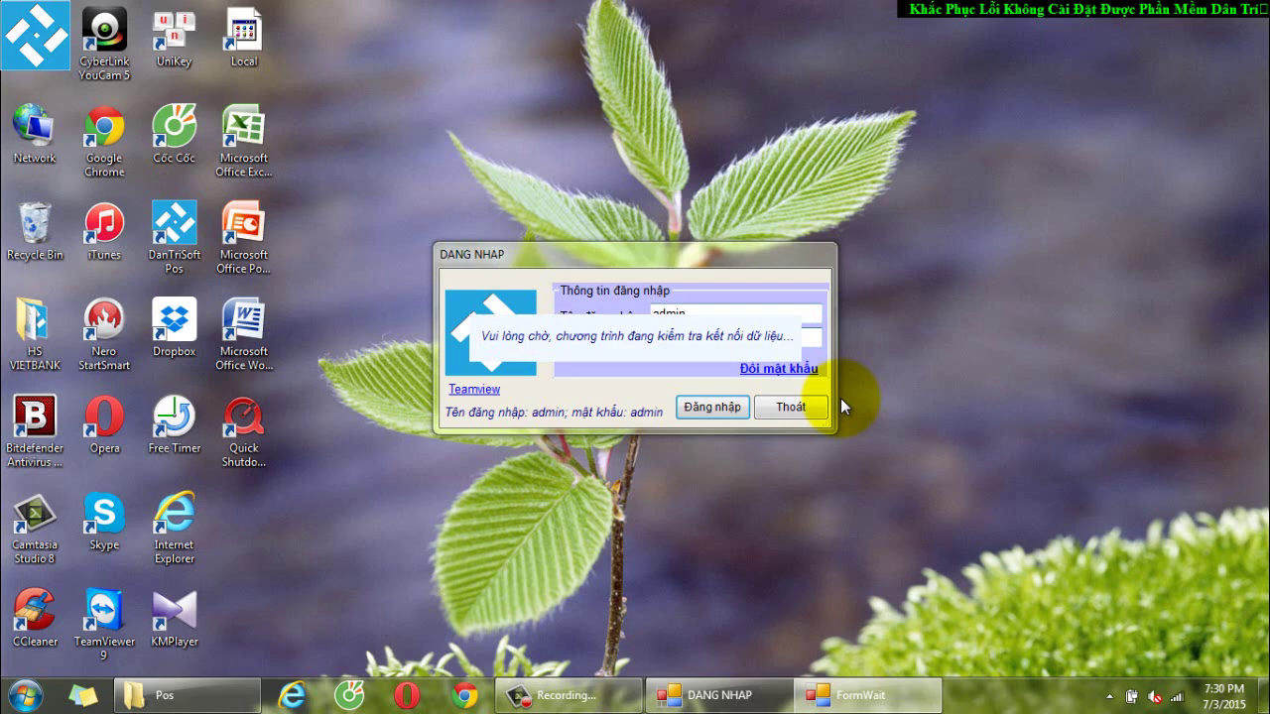